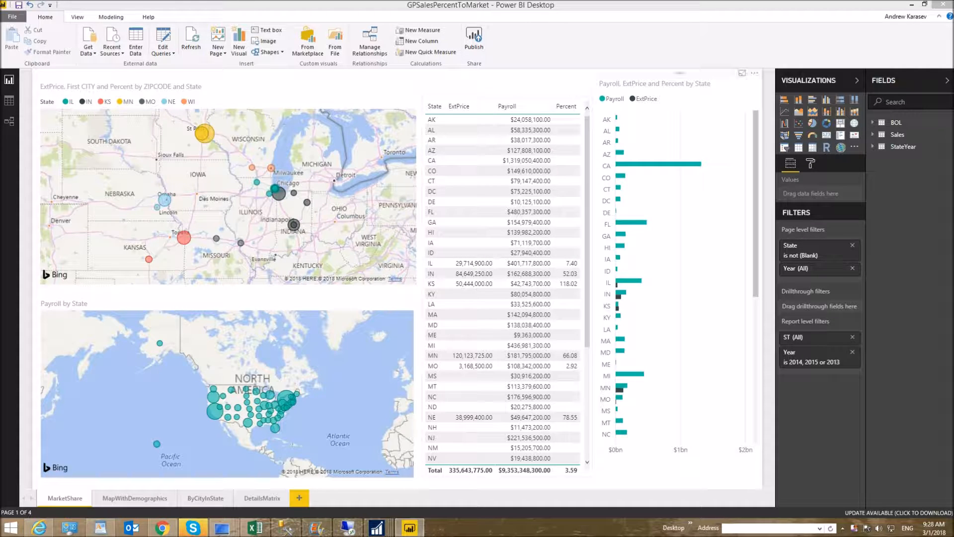
Examine the CA and IL payroll bars on the MarketShare page and the state-by-year matrix on the DetailsMatrix page
mouse_move(619, 164)
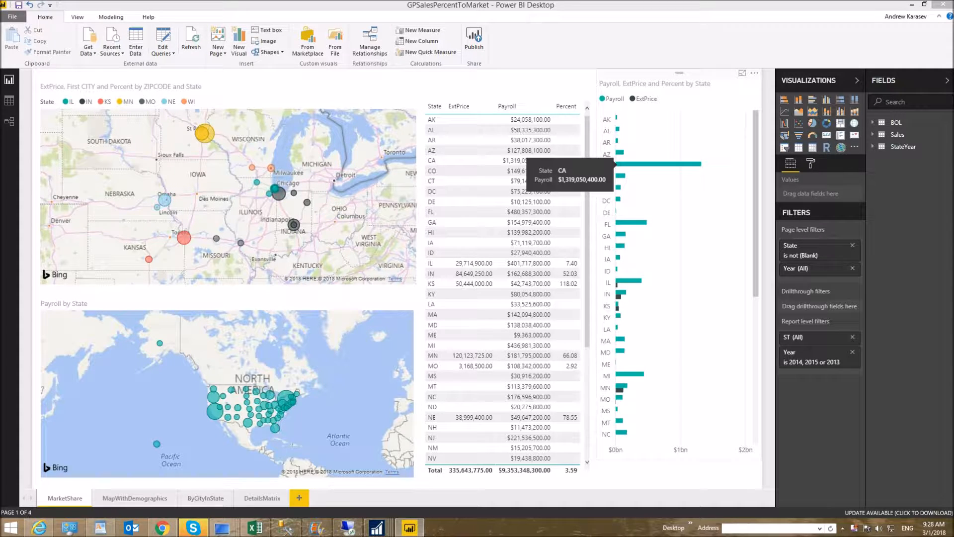
click(619, 288)
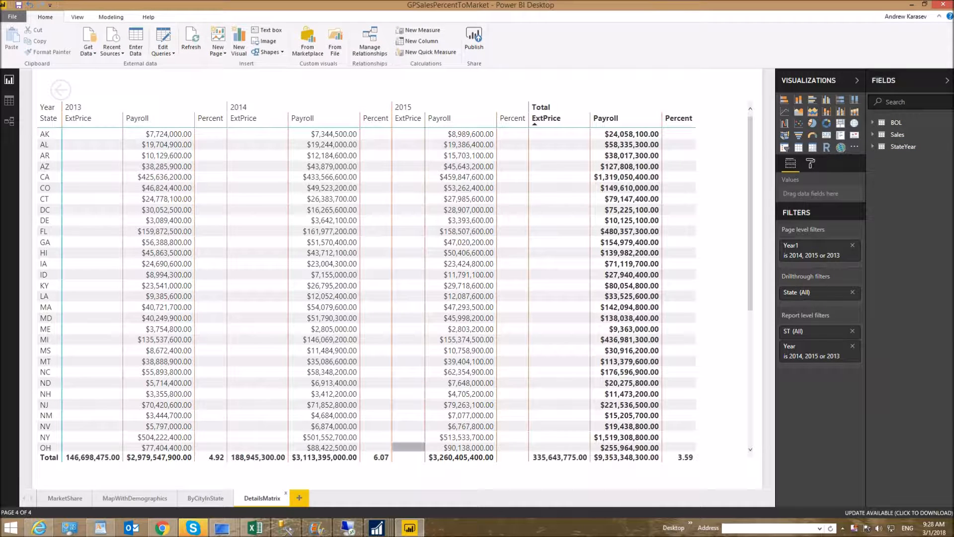
scroll(368, 288, down, 5)
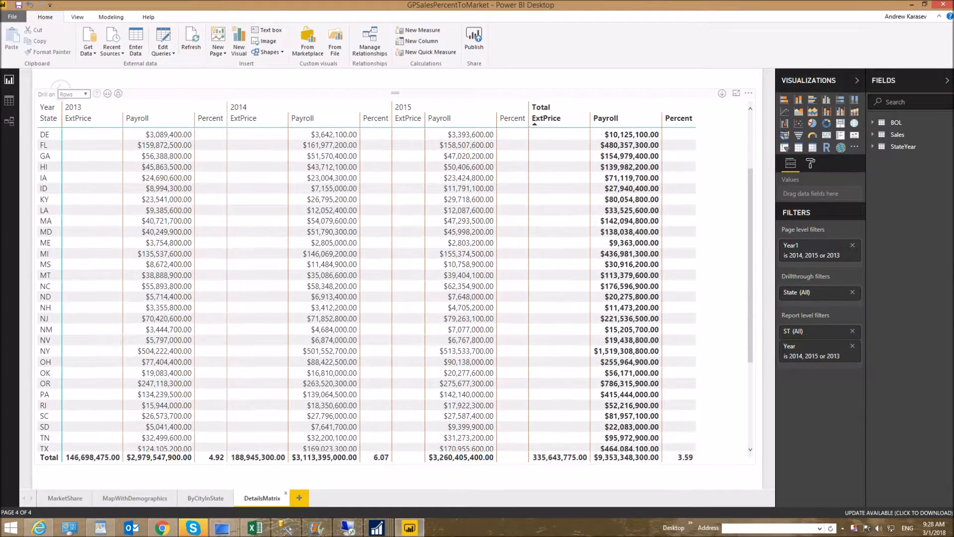
click(324, 144)
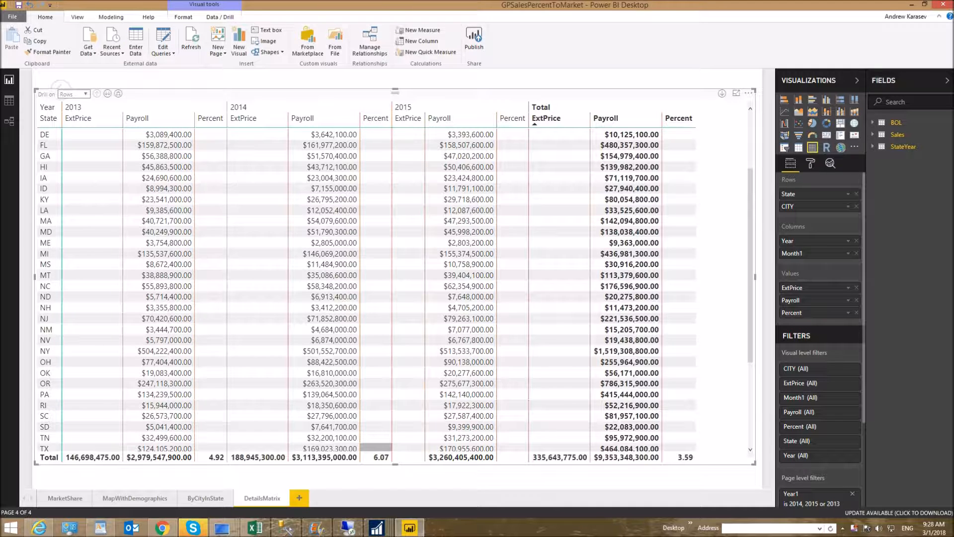
Open the MapWithDemographics report page and play the map's invoice-date timeline
click(135, 498)
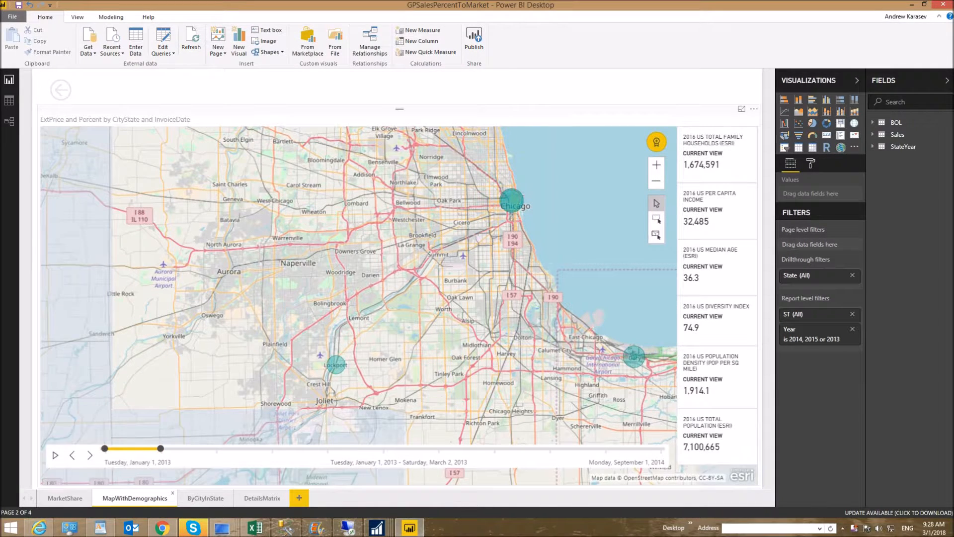
click(55, 455)
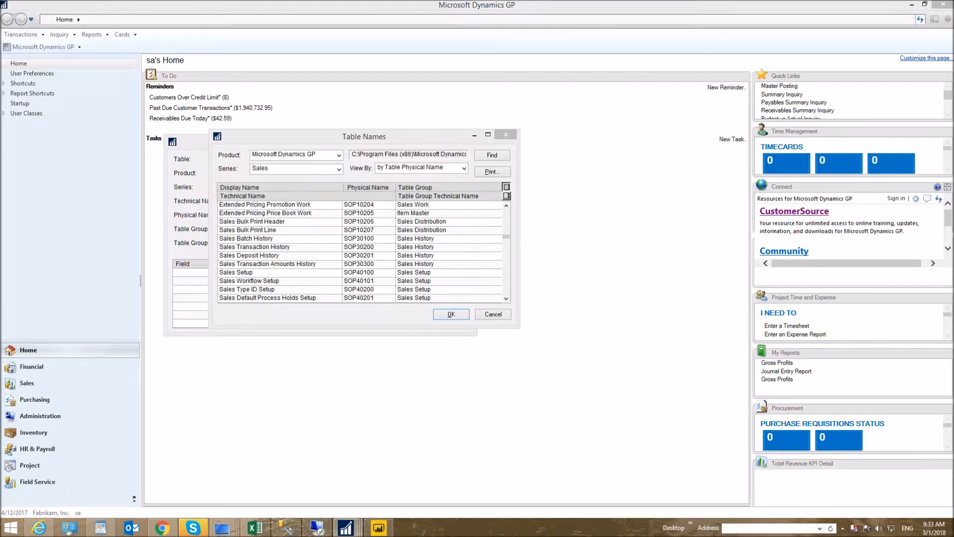
In Microsoft Dynamics GP, open the table description of Sales Transaction Amounts History (SOP30300) after locating Sales Transaction History (SOP30200)
click(254, 247)
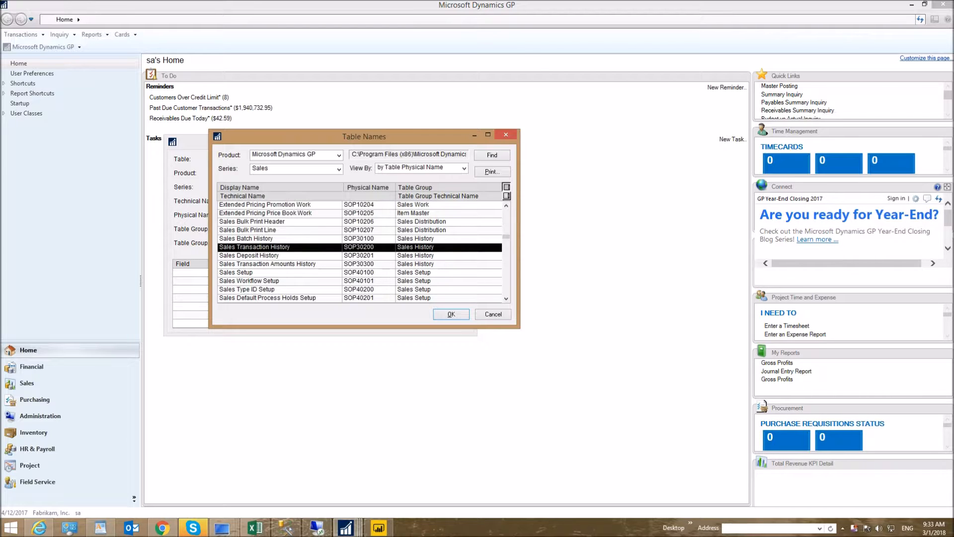
click(359, 264)
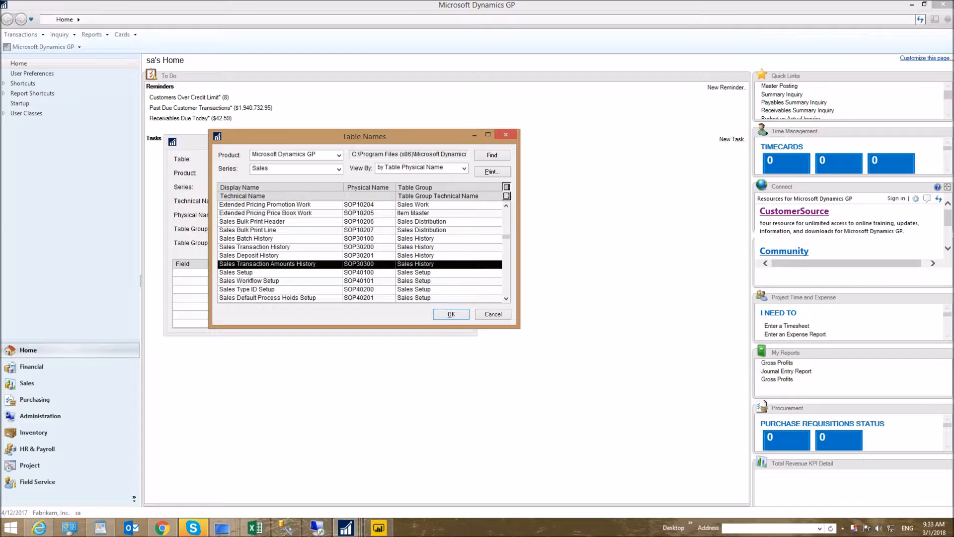
key(Return)
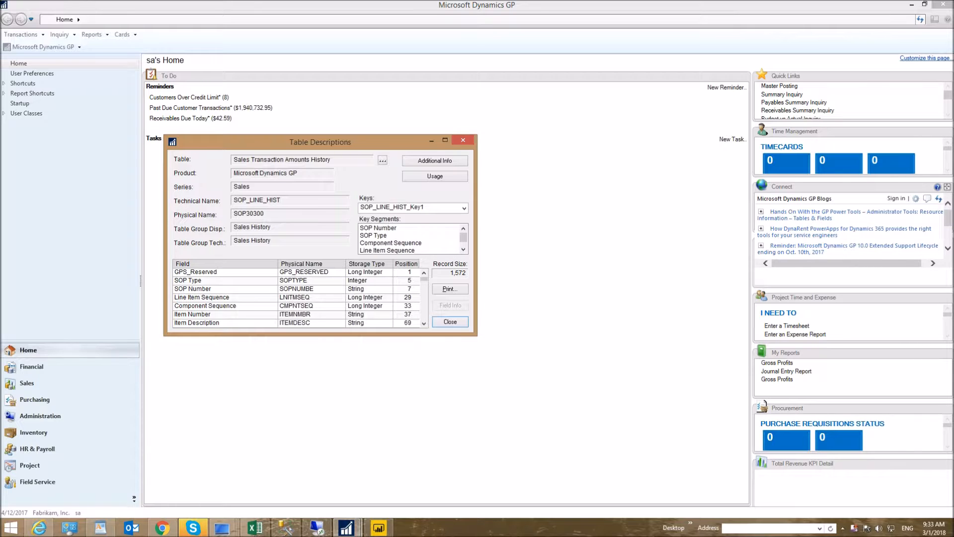
Open the additional information for the SOP Type field and examine its static values, including 3 - Invoice
click(225, 273)
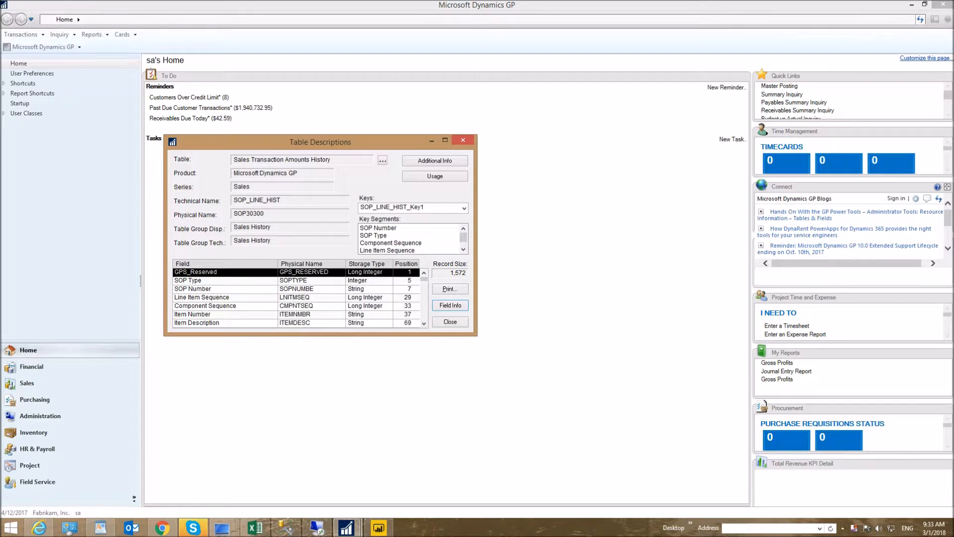
double_click(226, 281)
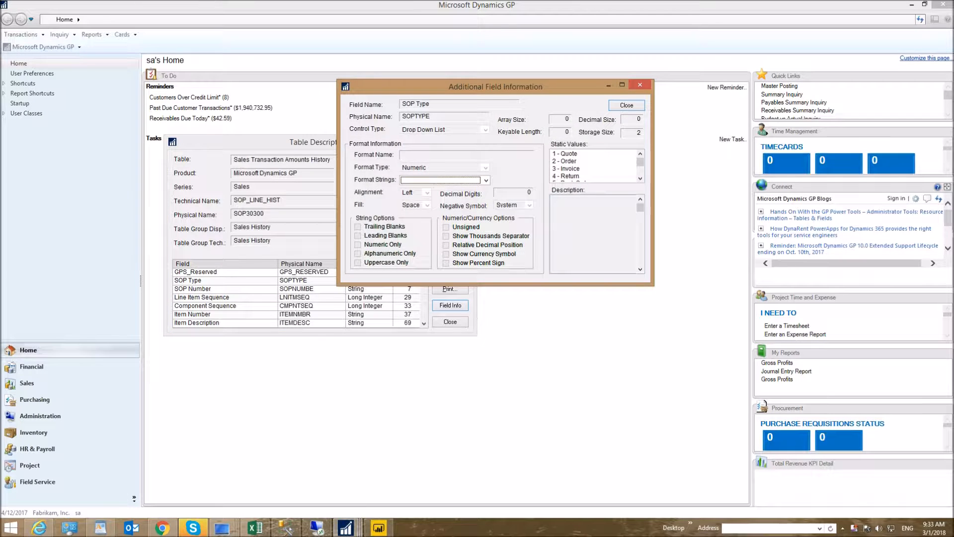
click(577, 168)
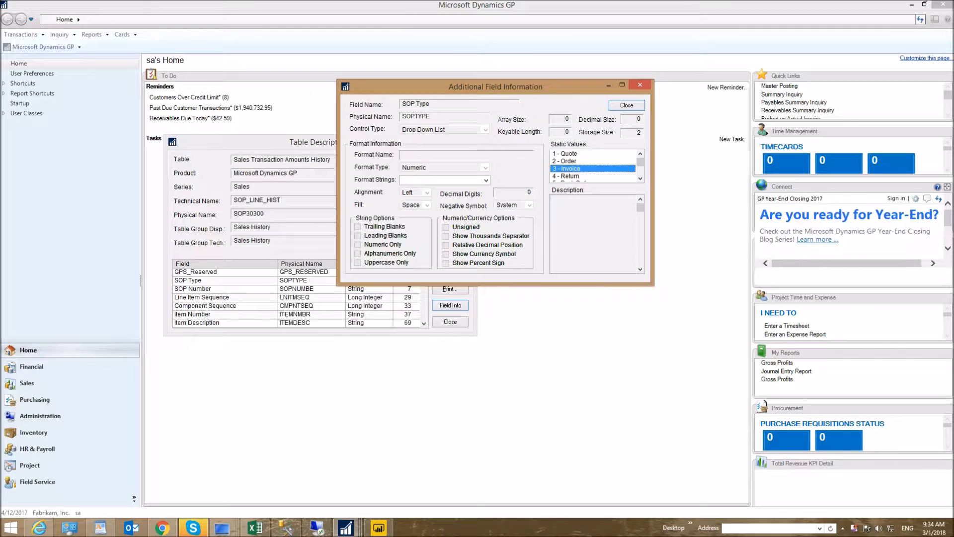
scroll(577, 168, down, 1)
click(576, 168)
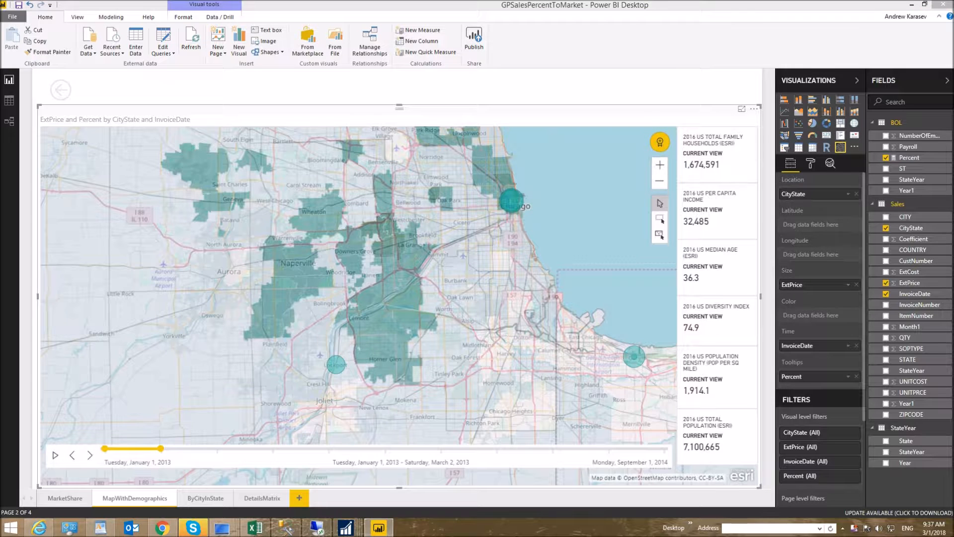
On the Power BI demographics map, zoom out to the Midwest region and view Blair County's home value infographic
click(660, 181)
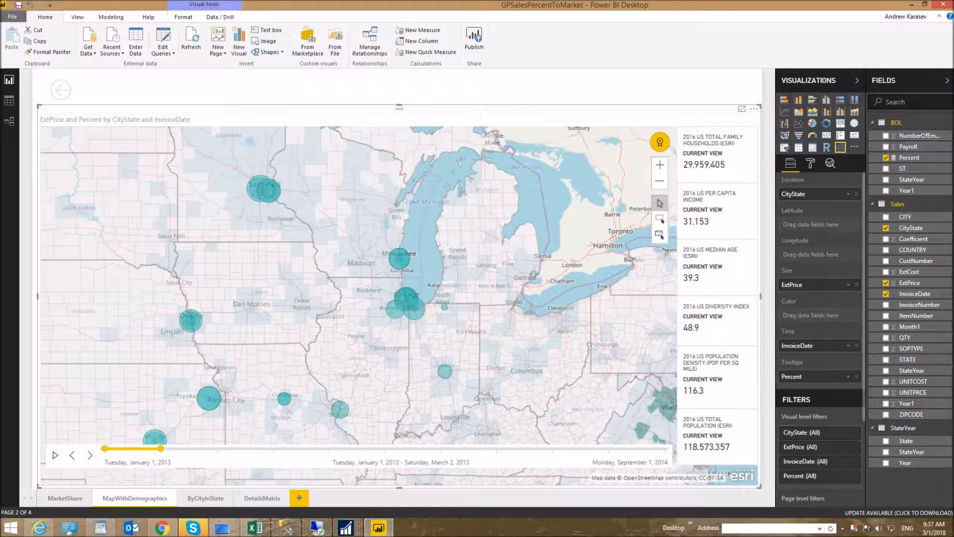
click(646, 351)
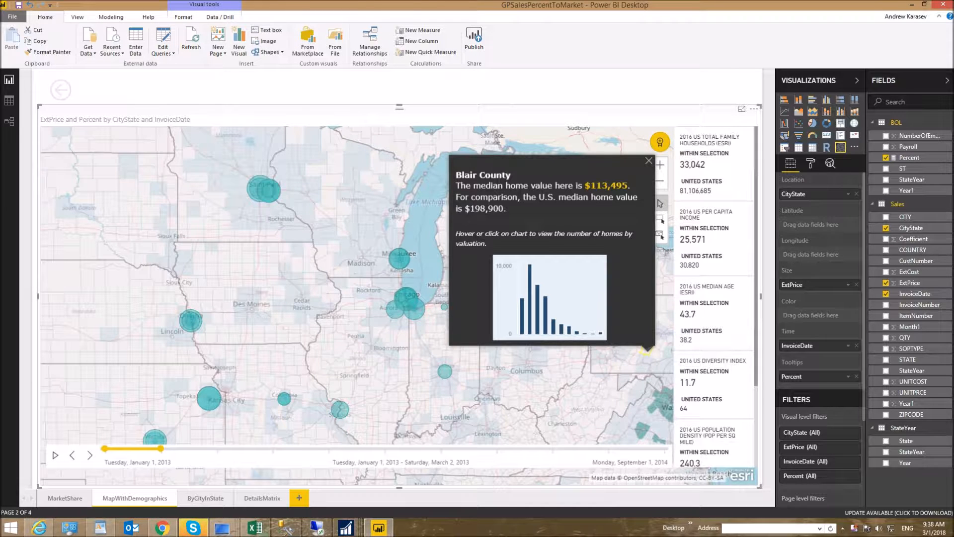
Switch to SQL Server Management Studio and highlight the StateYear query, followed by the BOL Bureau of Labor Statistics query
click(288, 529)
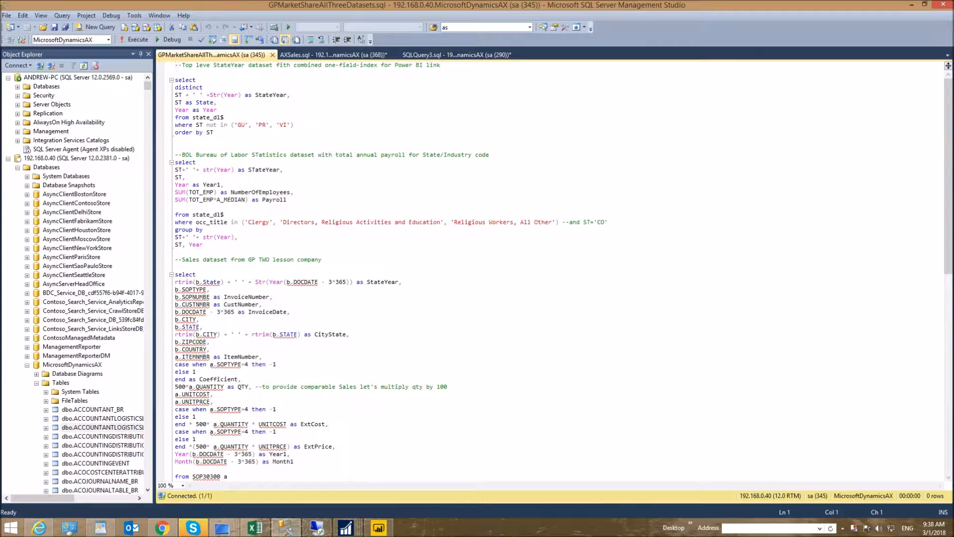
drag(176, 140, 175, 87)
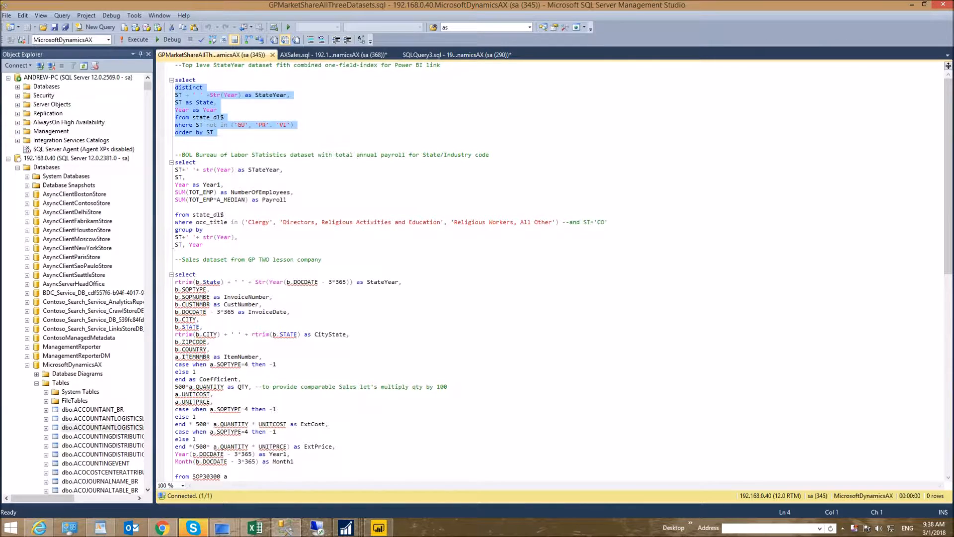
click(218, 139)
drag(215, 132, 175, 80)
drag(206, 244, 175, 154)
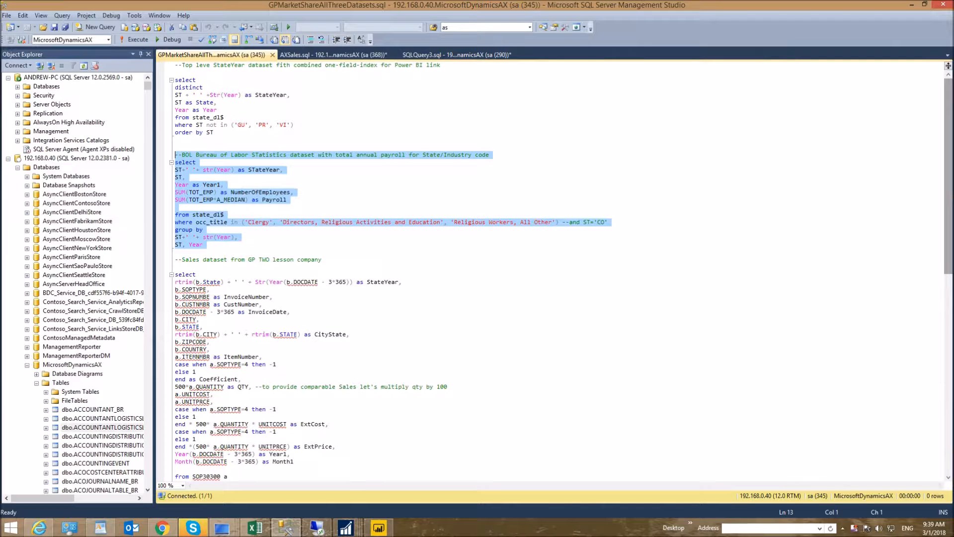
Highlight the Sales dataset query that joins SOP30300 and SOP30200 at the end of the script
scroll(547, 273, down, 3)
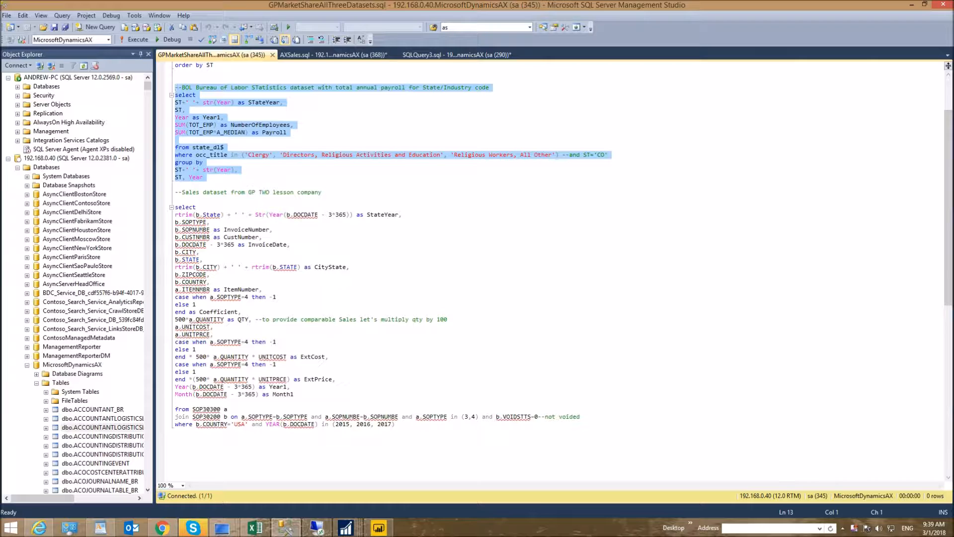
key(ctrl+End)
key(shift+Up)
key(shift+Up)
key(shift+Up)
key(shift+Up)
key(shift+Up)
key(shift+Up)
key(shift+Up)
key(shift+Up)
key(shift+Up)
key(shift+Up)
key(shift+Up)
key(shift+Up)
key(shift+Up)
key(shift+Up)
key(shift+Up)
key(shift+Up)
key(shift+Up)
key(shift+Up)
key(shift+Up)
key(shift+Up)
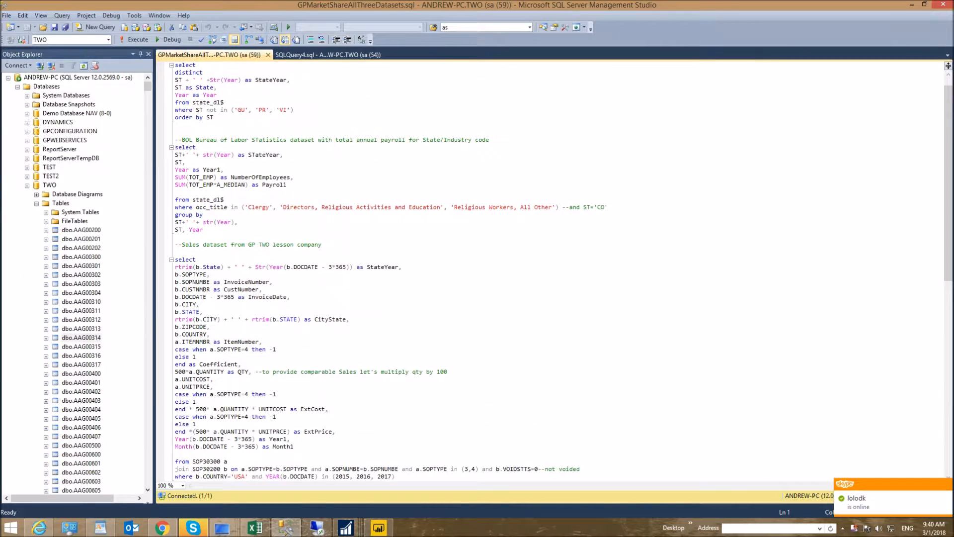
Select only the StateYear query at the start of the script and execute it against the TWO database
key(shift+Up)
key(shift+Up)
key(shift+Up)
key(shift+Up)
key(shift+Up)
key(shift+Up)
key(shift+Up)
key(shift+Home)
key(F5)
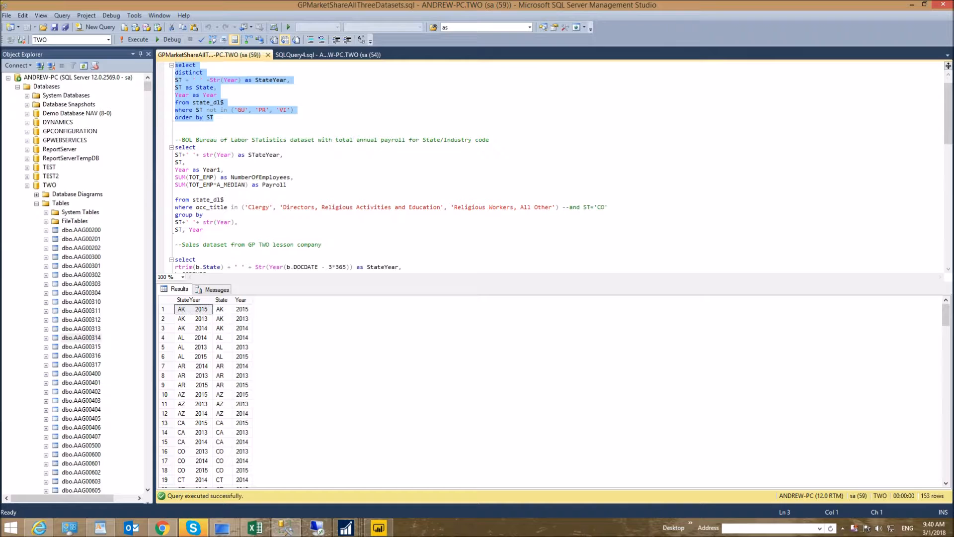
Select the BOL payroll query with its comment line and execute it
drag(176, 237, 176, 140)
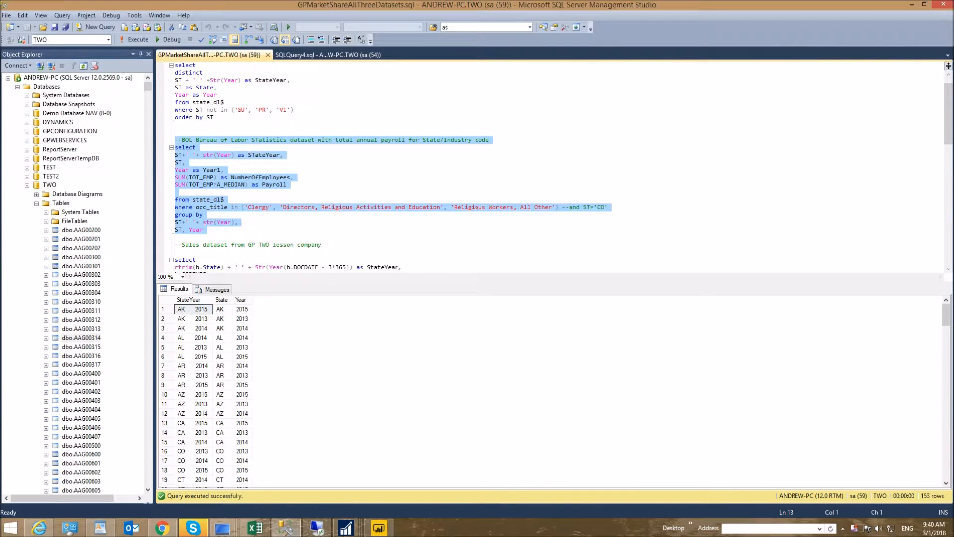
click(135, 39)
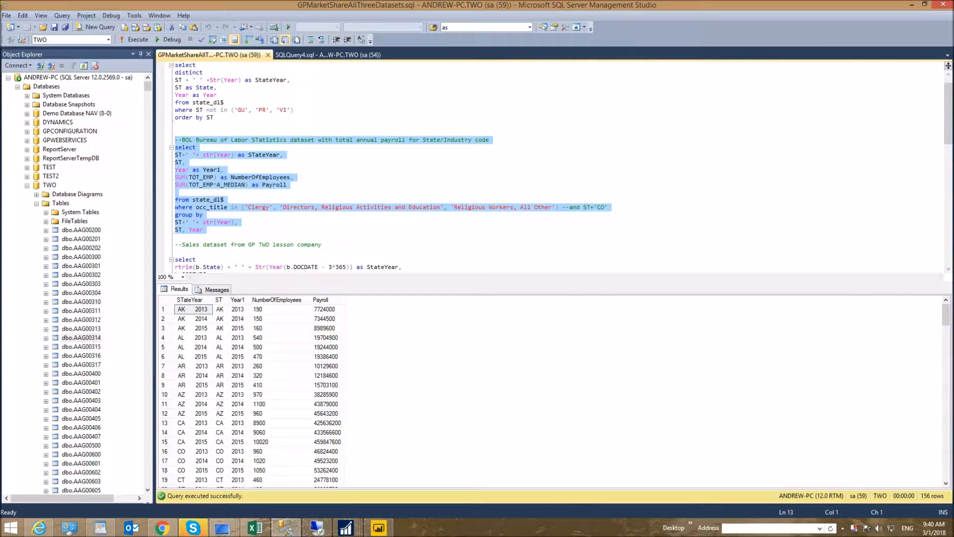
Select the whole Sales dataset query, from its comment line through the final where clause, and execute it
scroll(948, 149, down, 7)
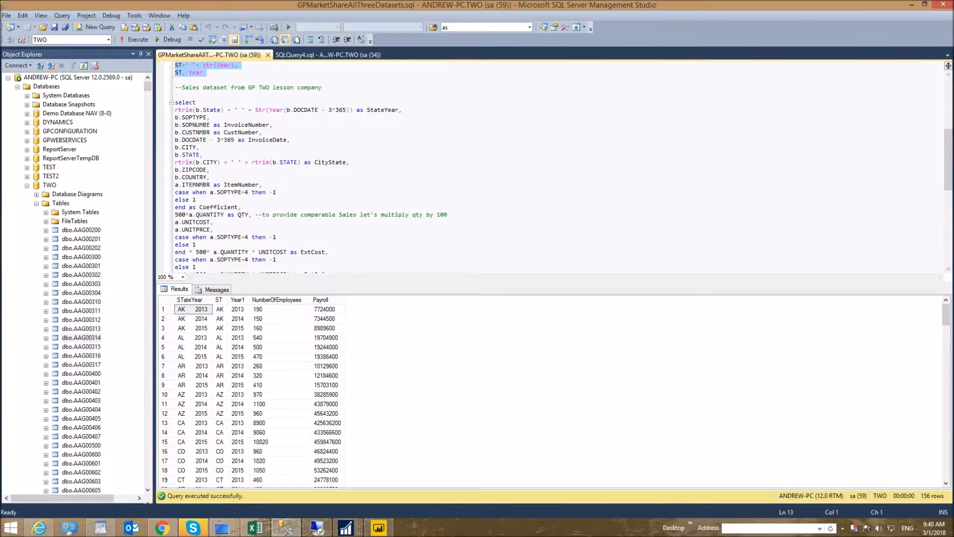
click(175, 87)
key(shift+Down)
key(shift+Down)
key(shift+Down)
key(shift+Down)
key(shift+Down)
key(shift+Down)
key(shift+Down)
key(shift+Down)
key(shift+Down)
key(shift+Down)
key(shift+Down)
key(shift+Down)
key(shift+Down)
key(shift+Down)
key(shift+Down)
key(shift+Down)
key(shift+Down)
key(shift+Down)
key(shift+Down)
key(shift+Down)
key(shift+End)
click(135, 40)
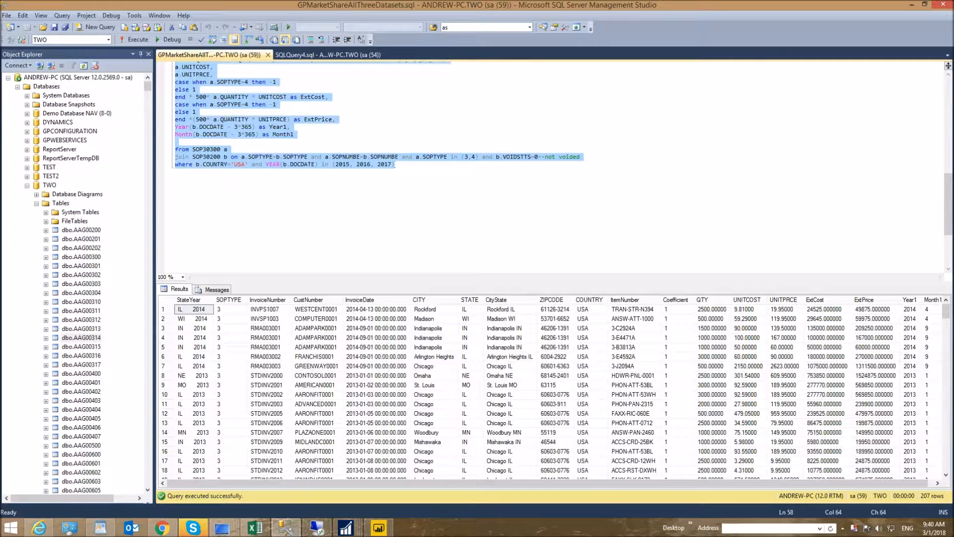
Switch to Power BI Desktop and inspect the settings of the relationship between BOL and StateYear, leaving them unedited
key(alt+Tab)
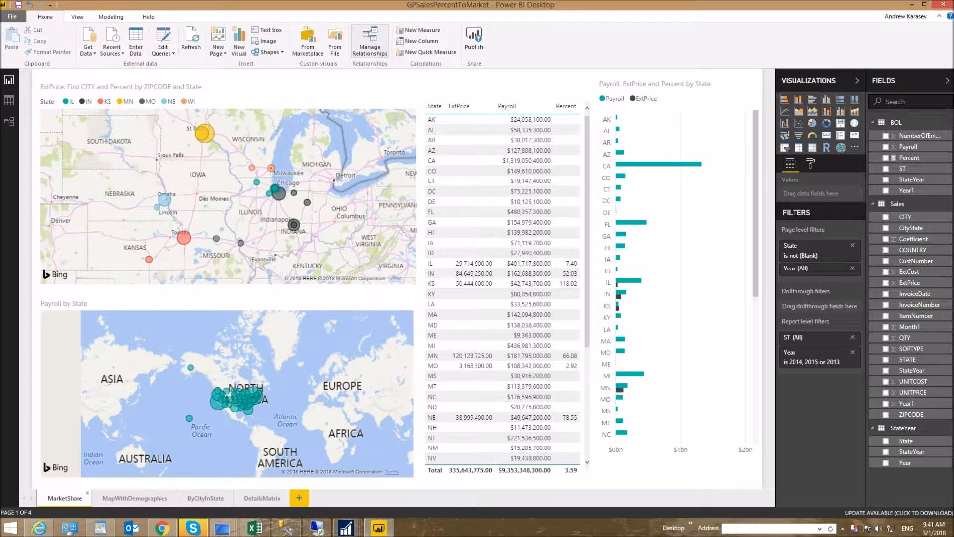
click(370, 43)
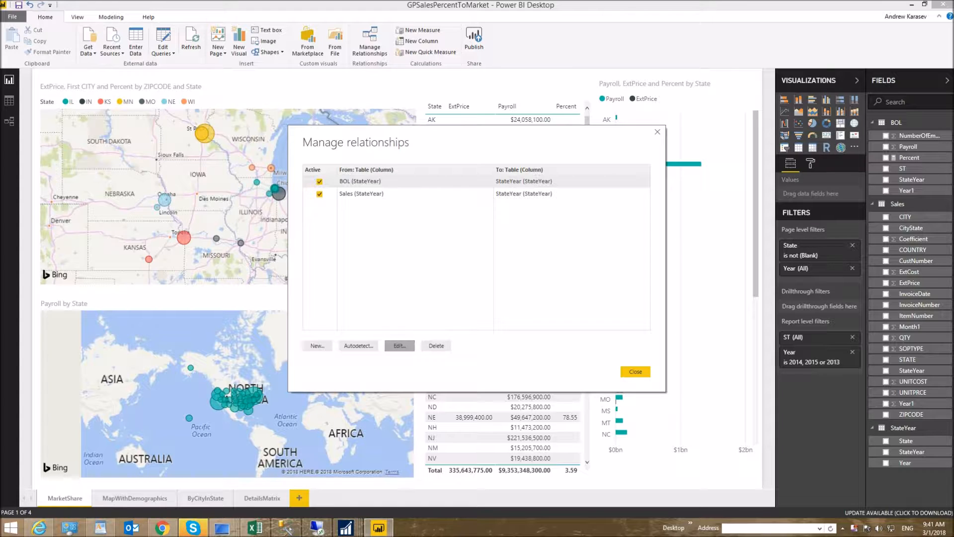
click(400, 346)
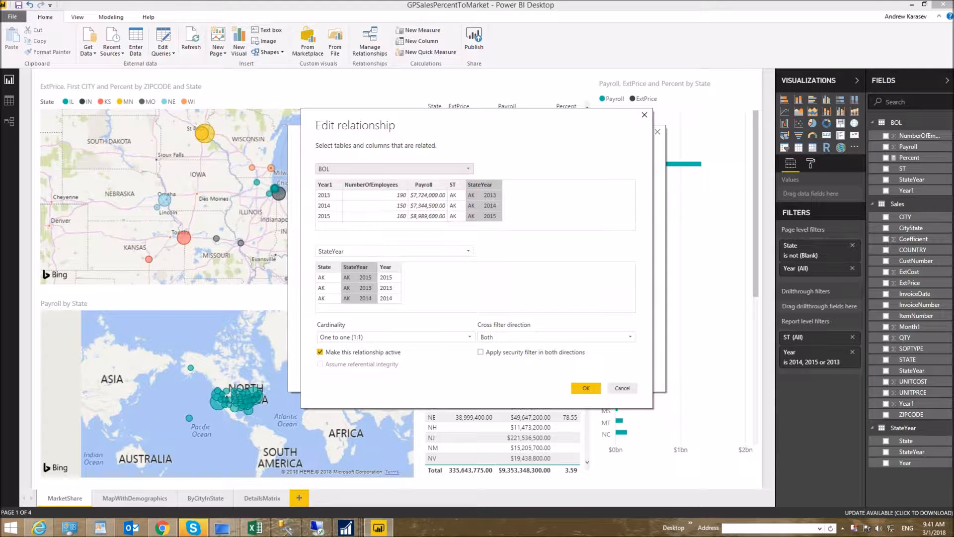
click(645, 115)
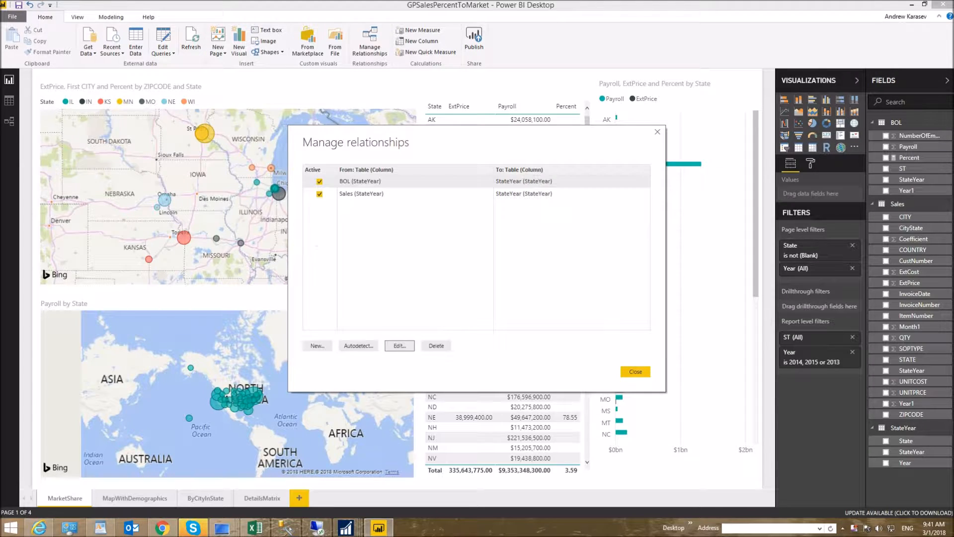
Inspect the settings of the Sales to StateYear relationship, cancel without editing, and close the relationship manager
click(378, 194)
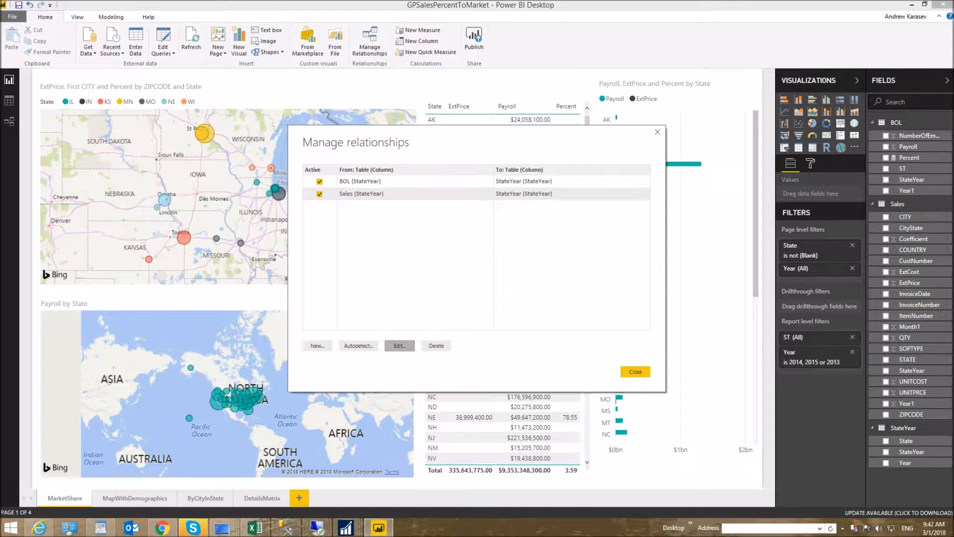
click(400, 346)
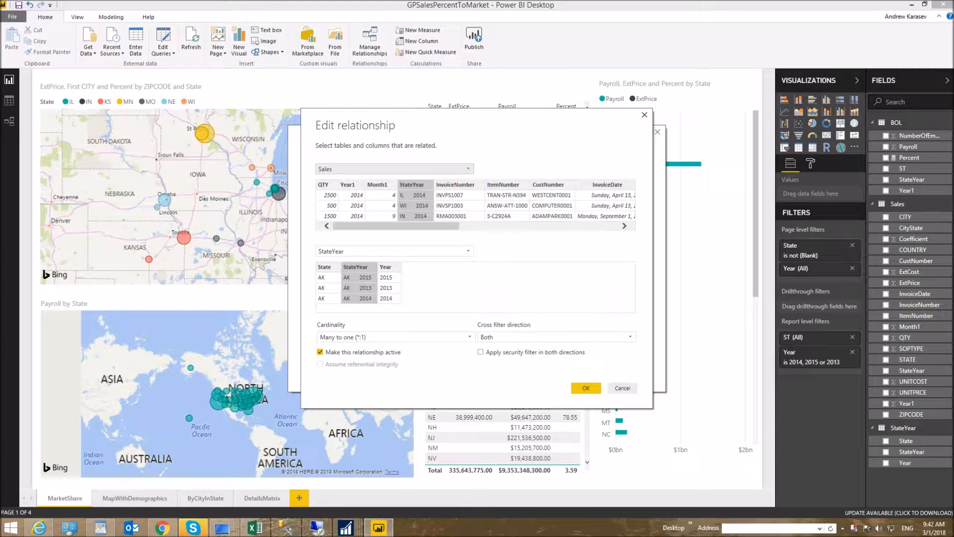
click(622, 388)
click(635, 371)
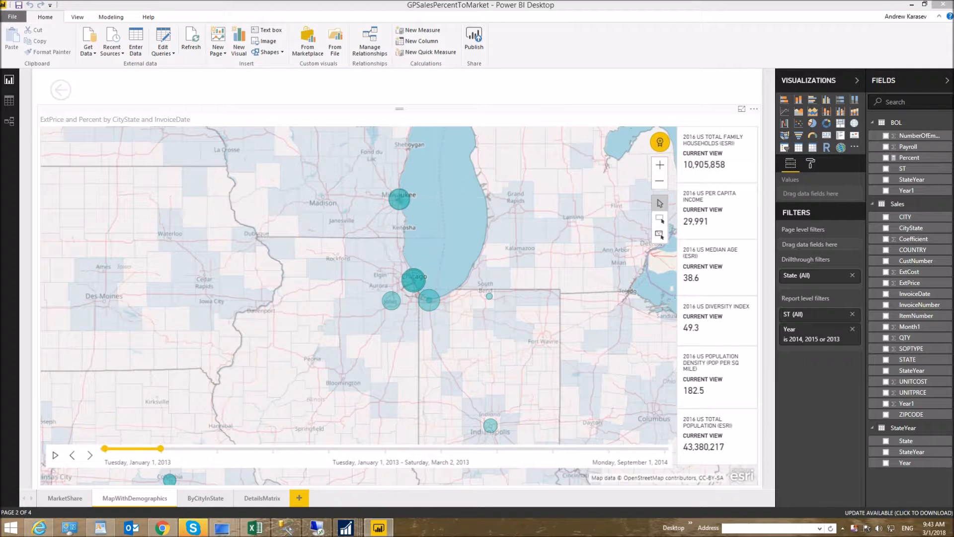
Select Green County on the demographics map to view its home value infographic, and dismiss the popup
click(399, 297)
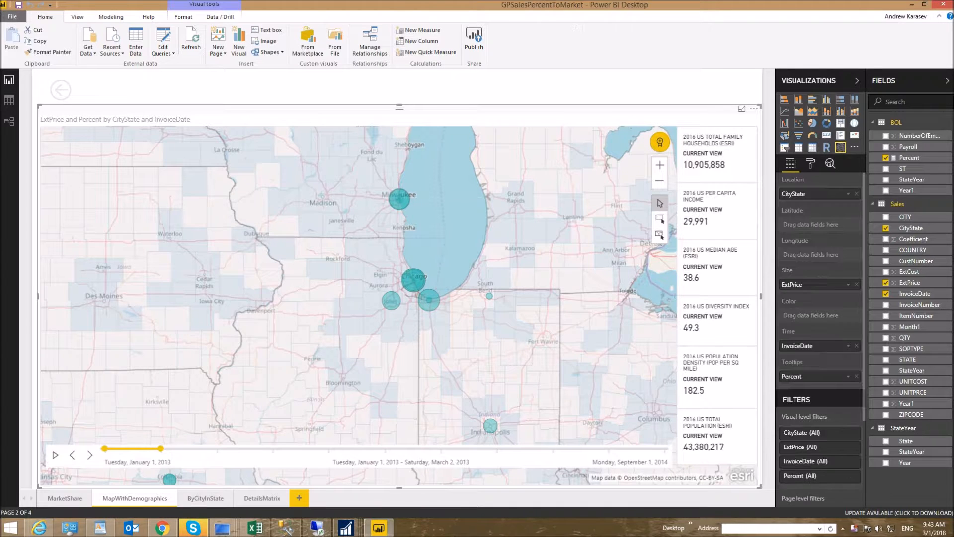
click(317, 231)
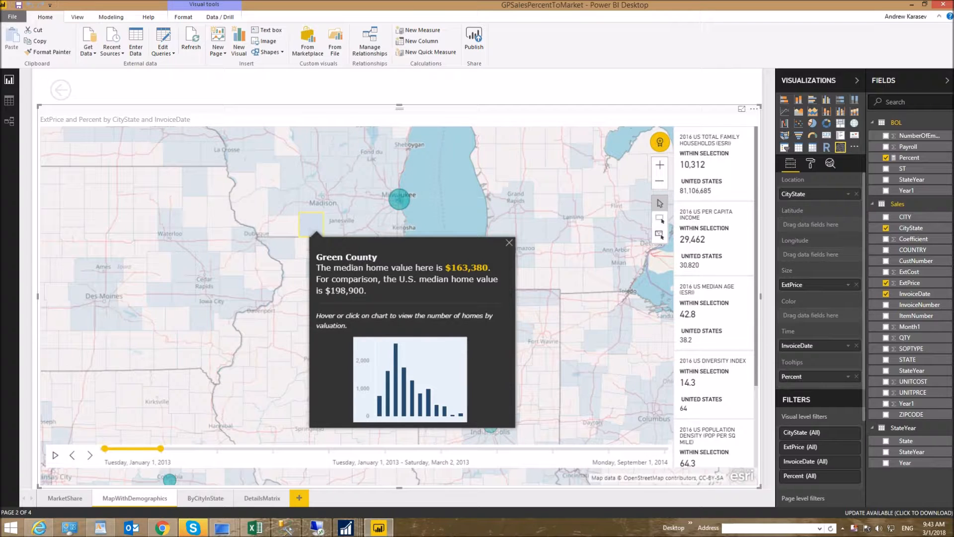
click(509, 242)
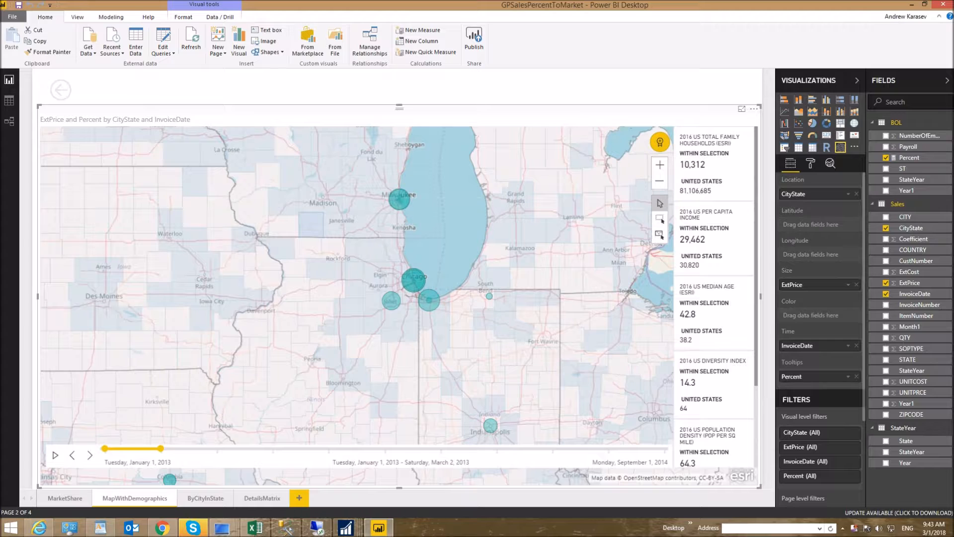
Play the map's invoice date timeline, and open the map visual for editing with its basemap gallery closed
click(55, 455)
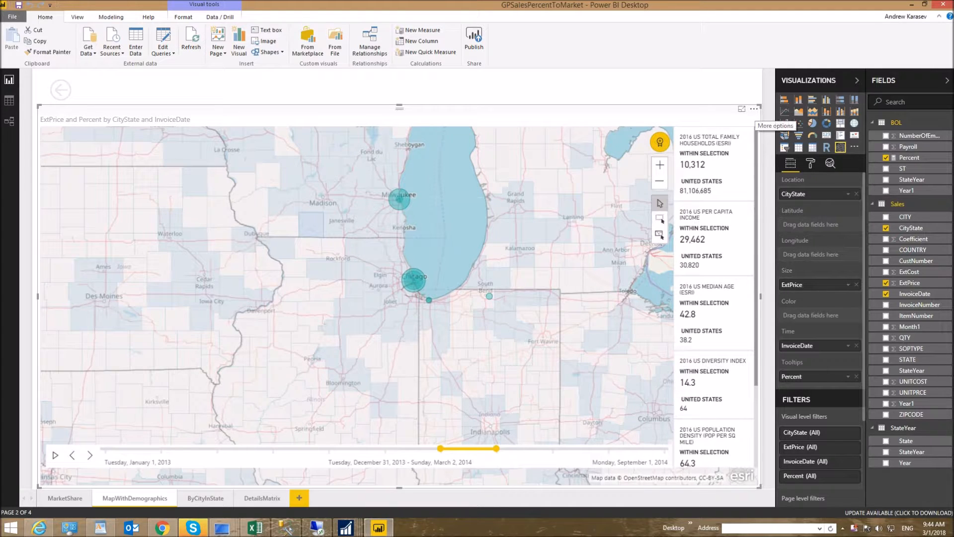
click(755, 109)
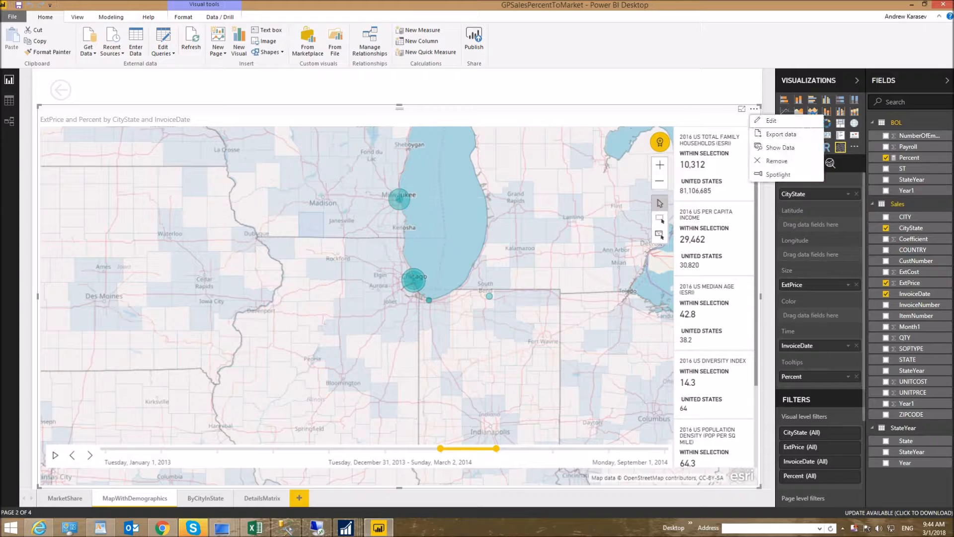
click(771, 120)
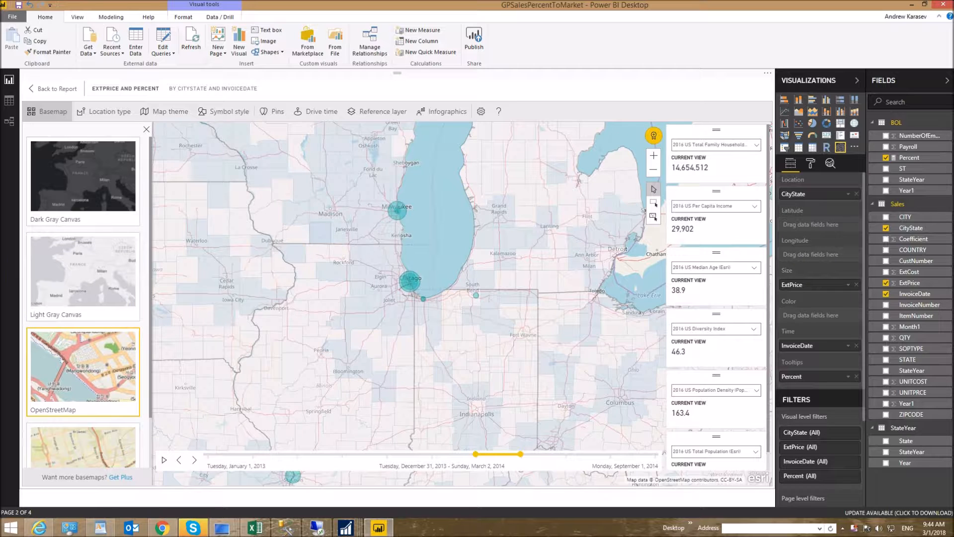
click(146, 129)
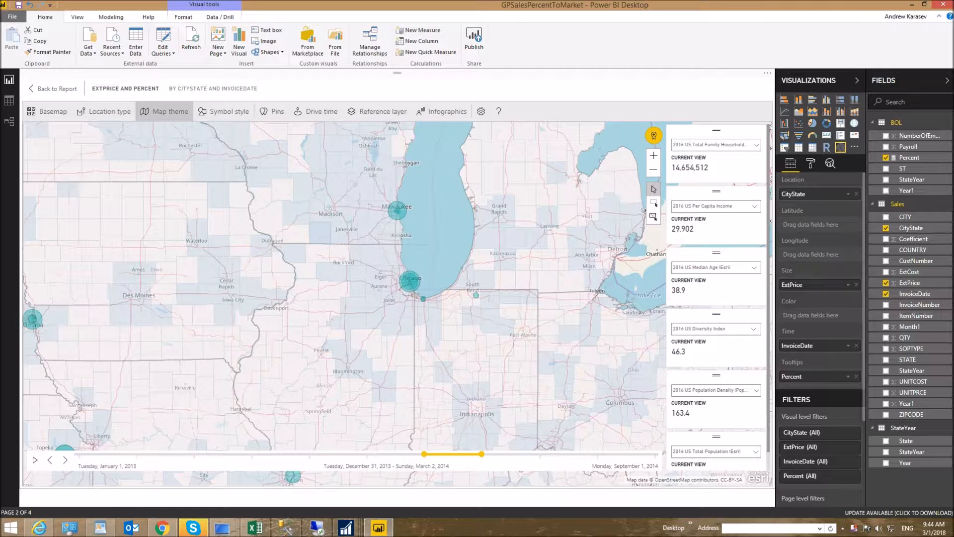
Review the map's theme choices and its symbol style settings down to symbol size, leaving them unedited
click(165, 112)
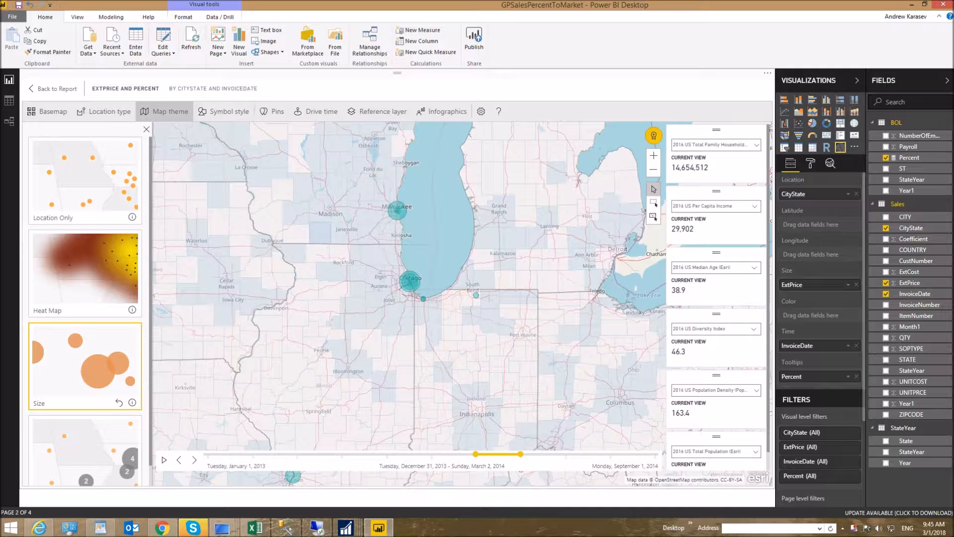
click(224, 111)
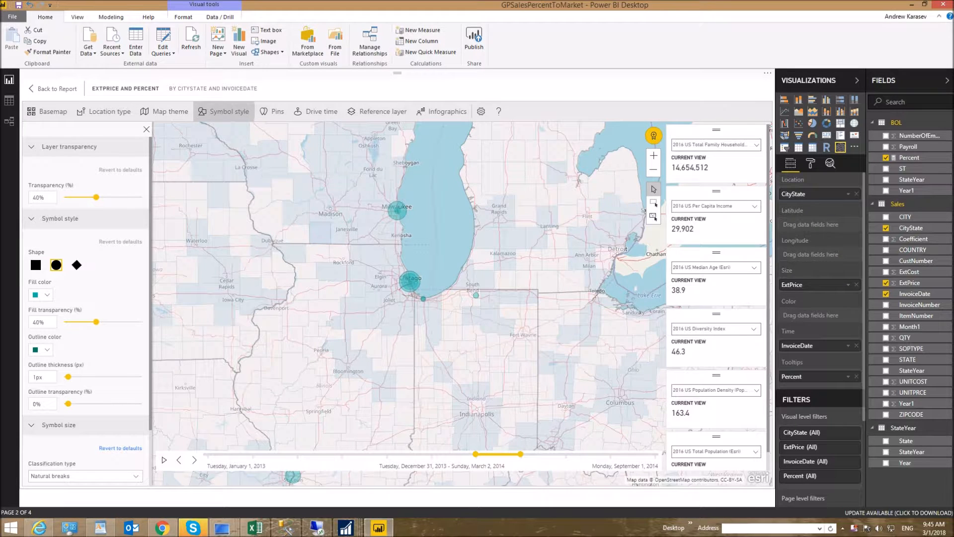
drag(407, 303, 418, 286)
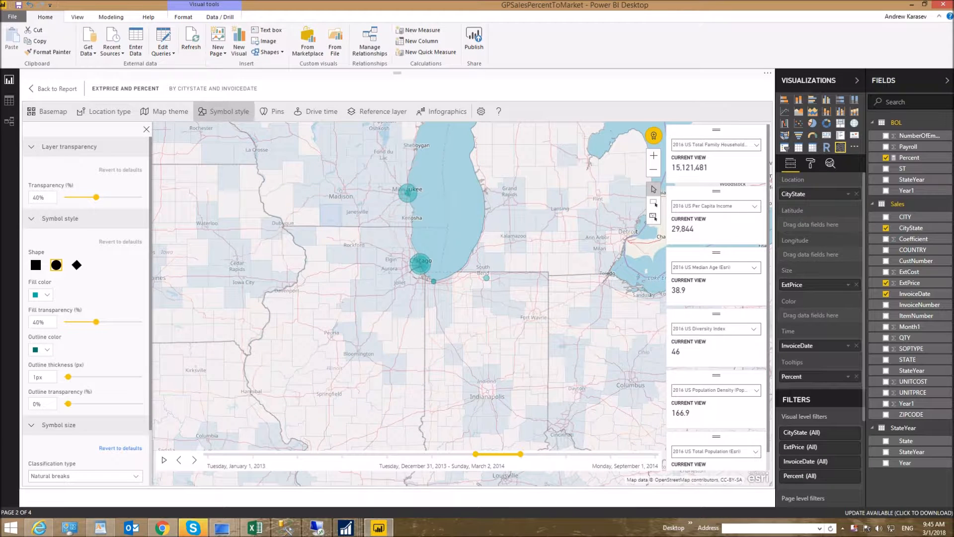
scroll(86, 308, down, 3)
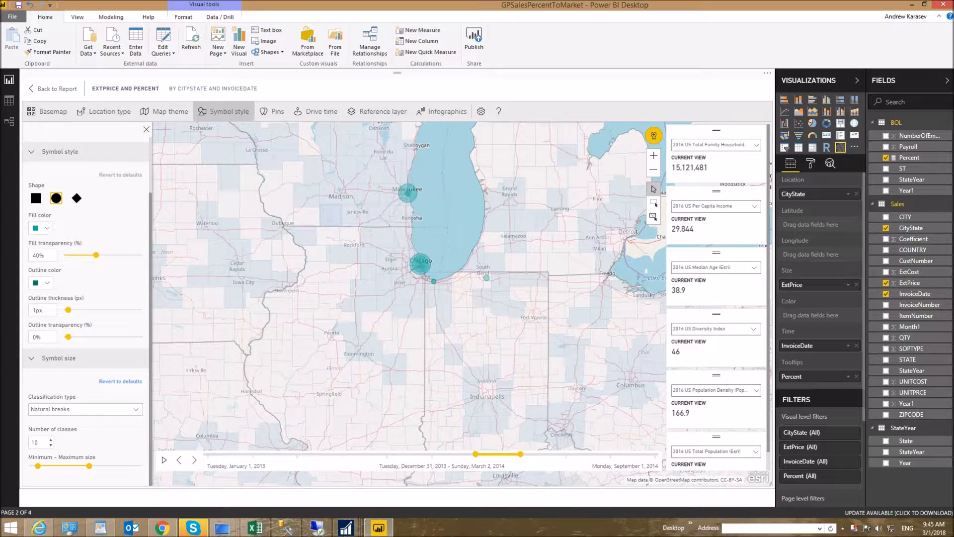
click(224, 111)
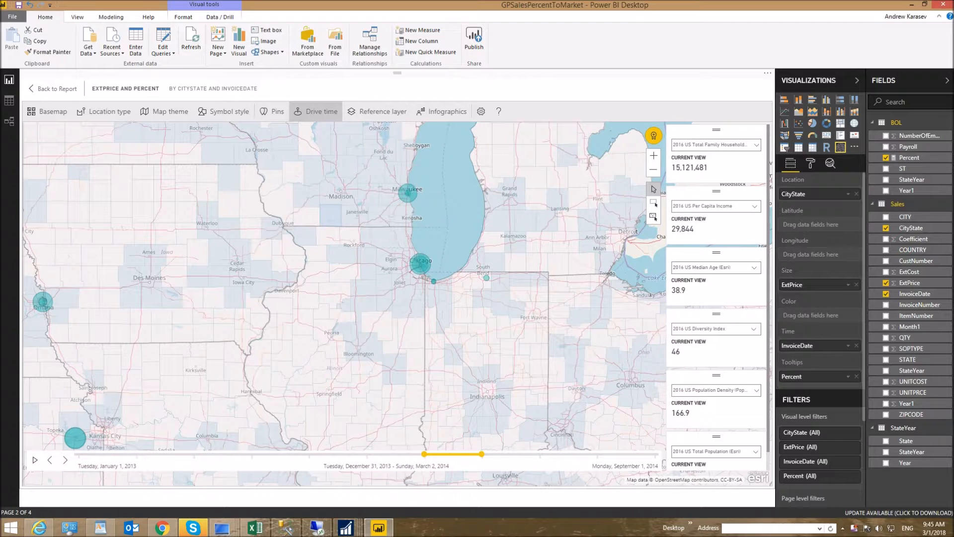
Review the demographics reference layers available for the map, and close the gallery without changing the selected layer
click(377, 111)
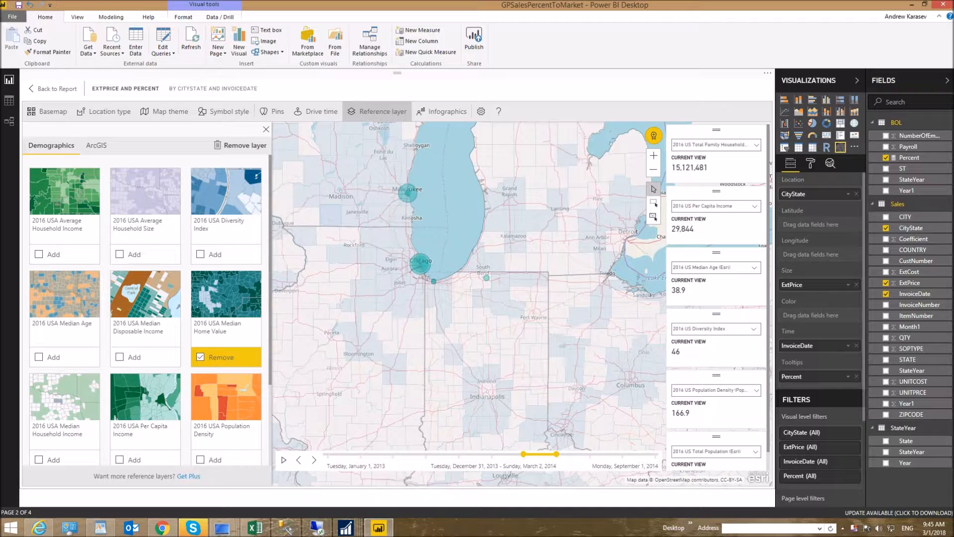
scroll(144, 308, down, 1)
scroll(144, 308, up, 1)
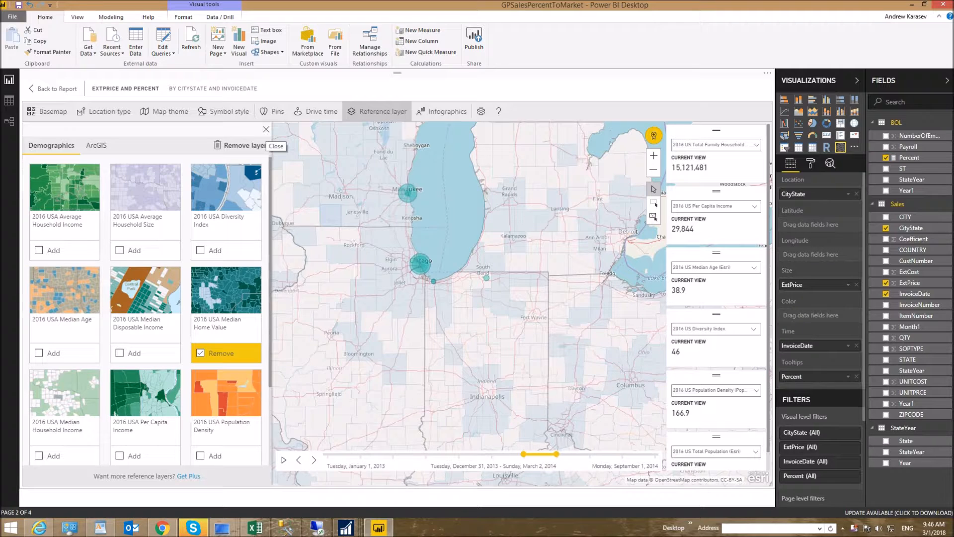
click(266, 129)
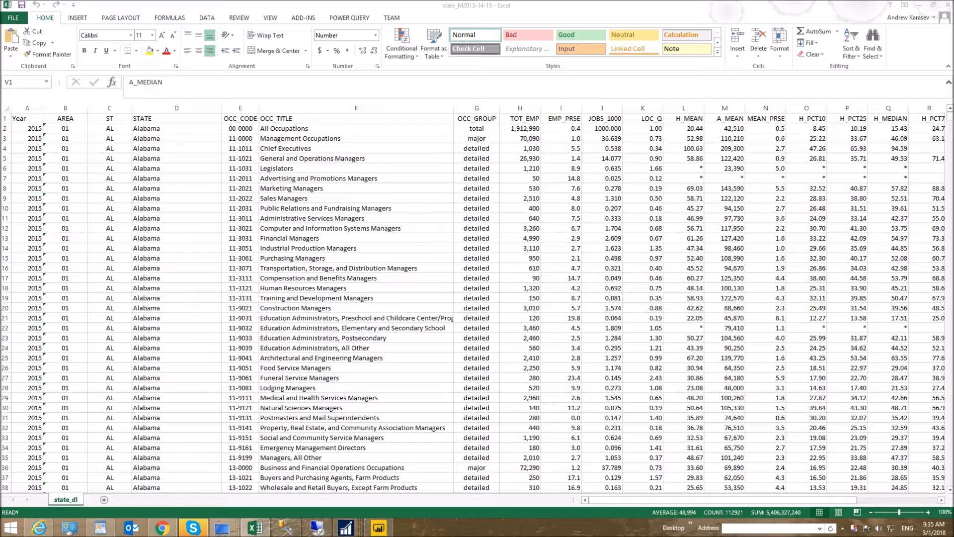
Switch to the state_M2013-14-15 workbook in Excel, highlight the TOT_EMP column, and select and widen the A_MEDIAN column
click(520, 108)
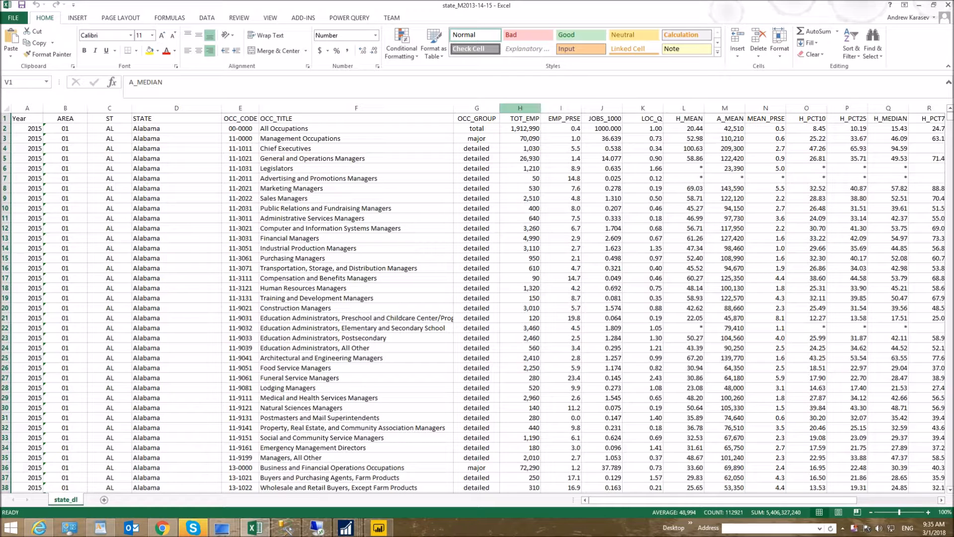
click(520, 108)
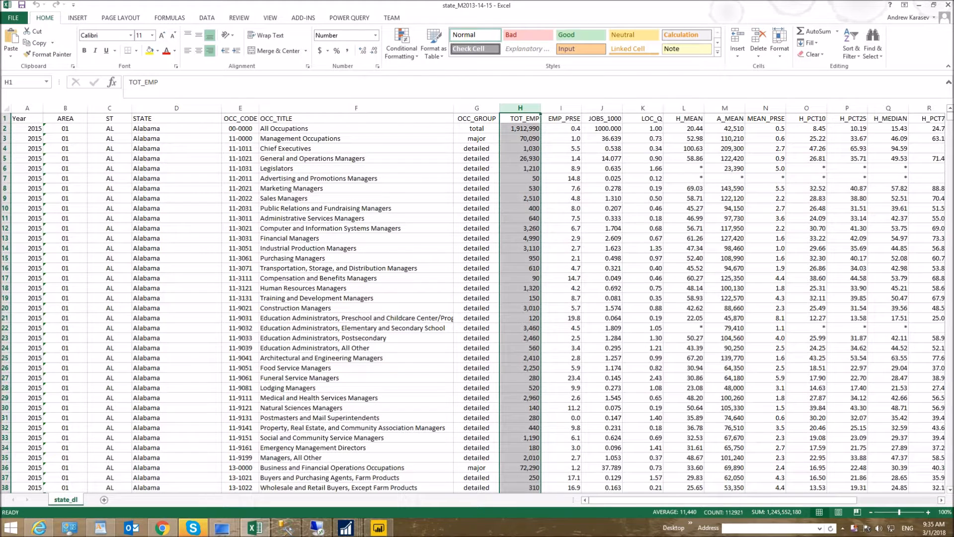
drag(802, 500, 880, 500)
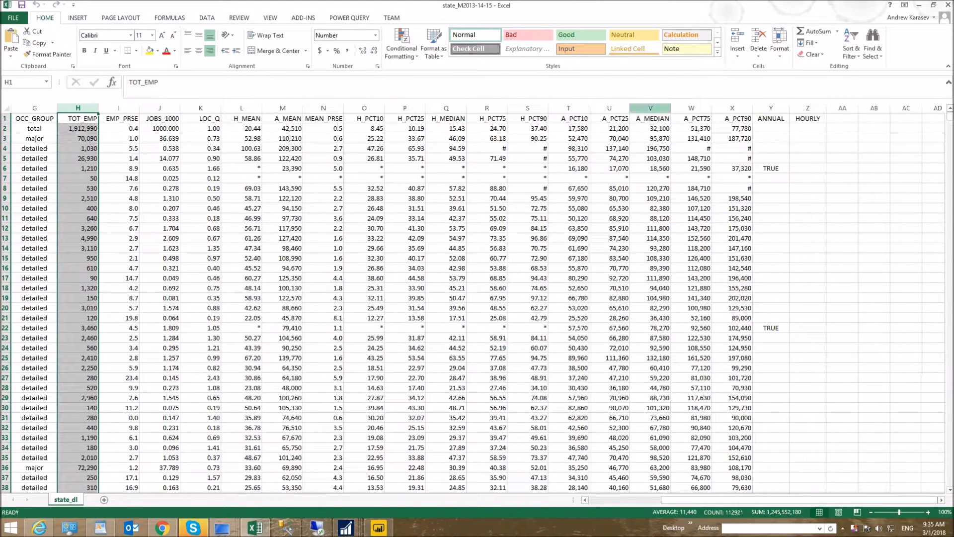
click(282, 108)
click(650, 108)
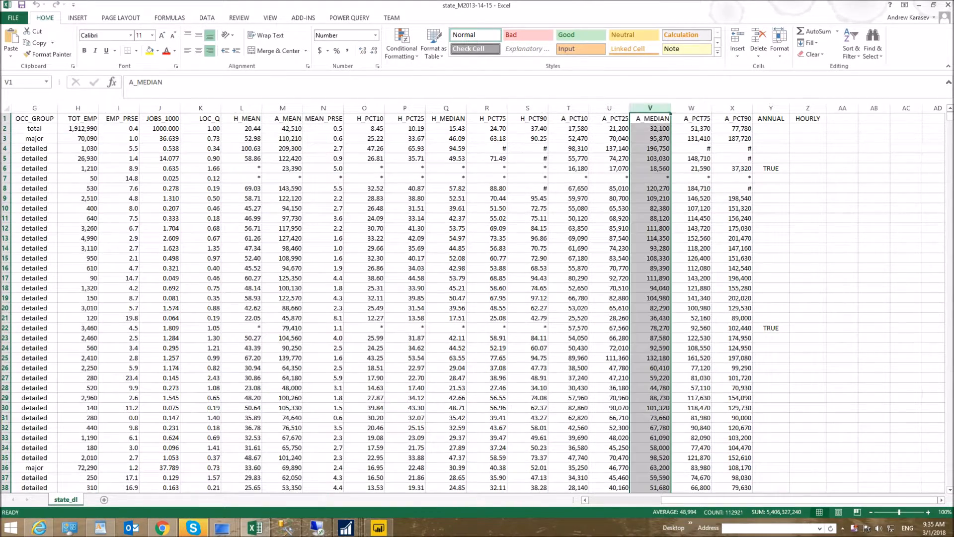
drag(671, 108, 694, 108)
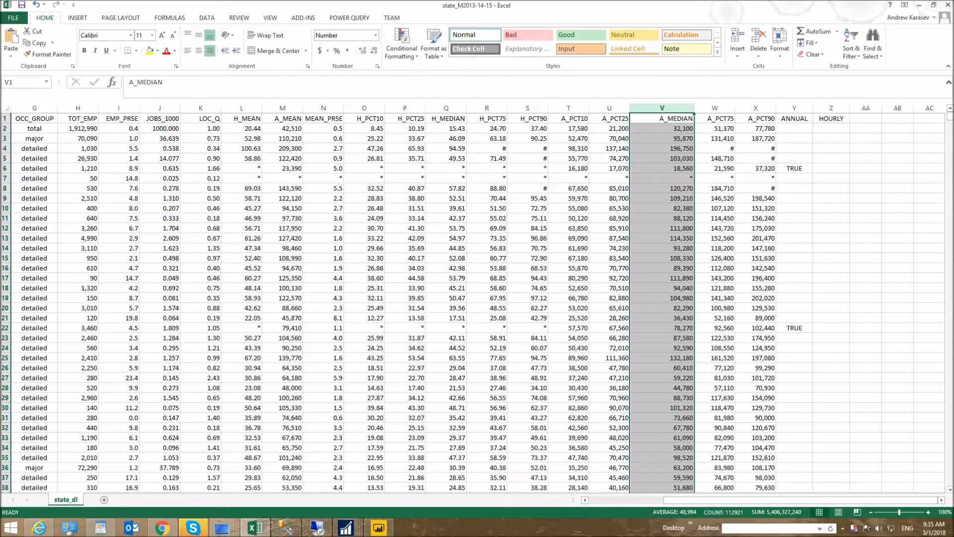